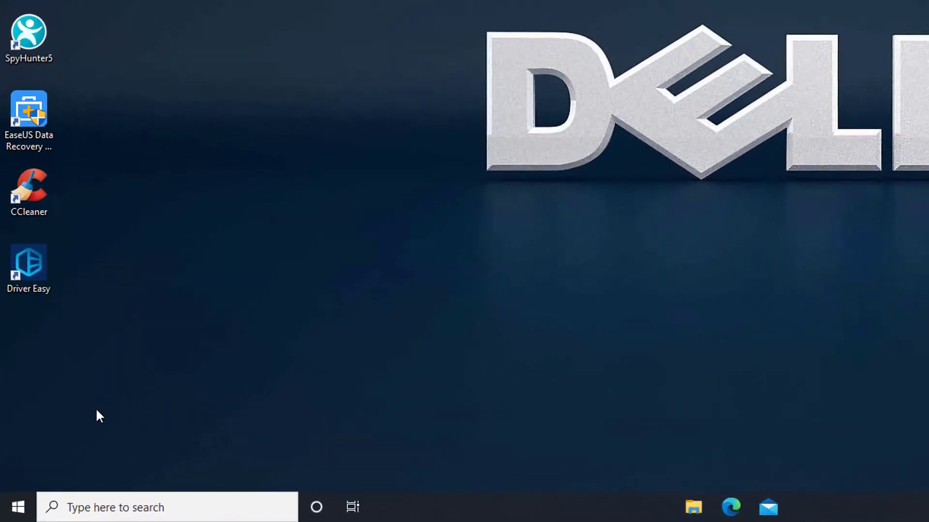
Restart the laptop using the Start menu's power options.
{"action": "left_click", "coordinate": [18, 508]}
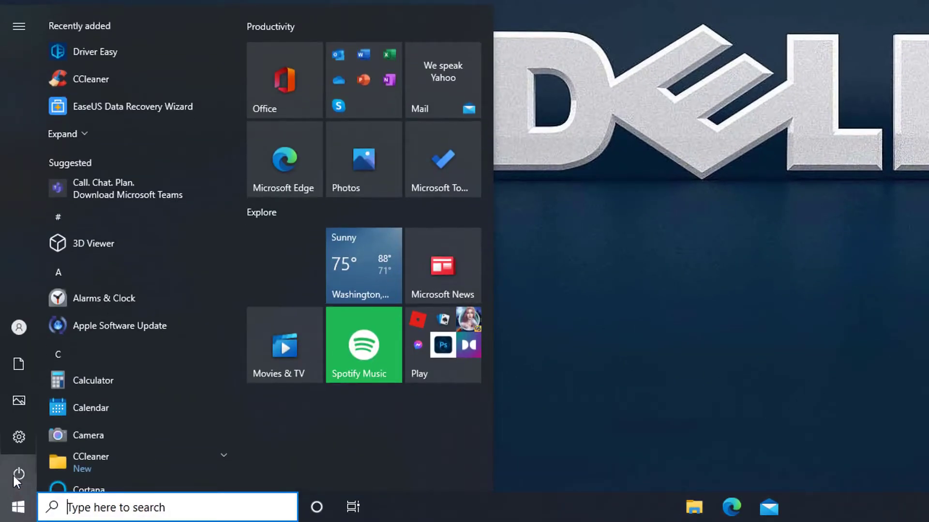
{"action": "left_click", "coordinate": [15, 475]}
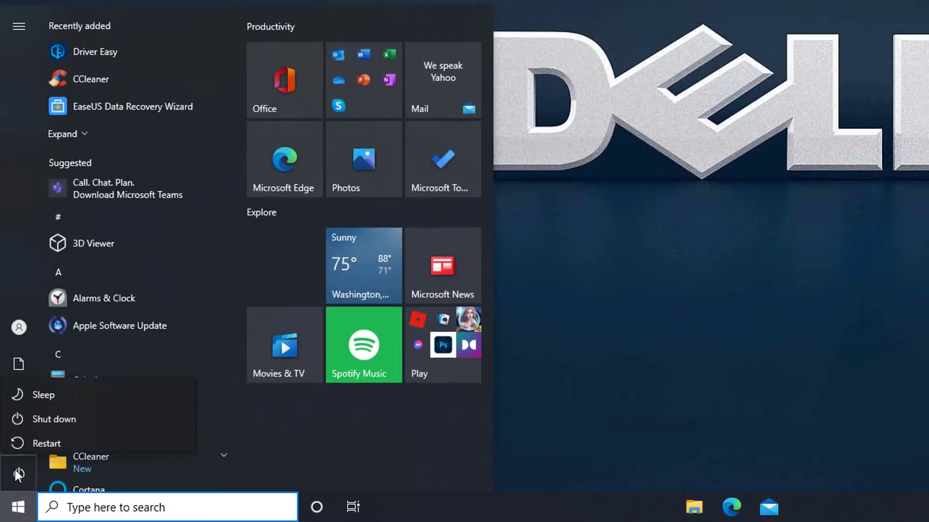
{"action": "left_click", "coordinate": [113, 432]}
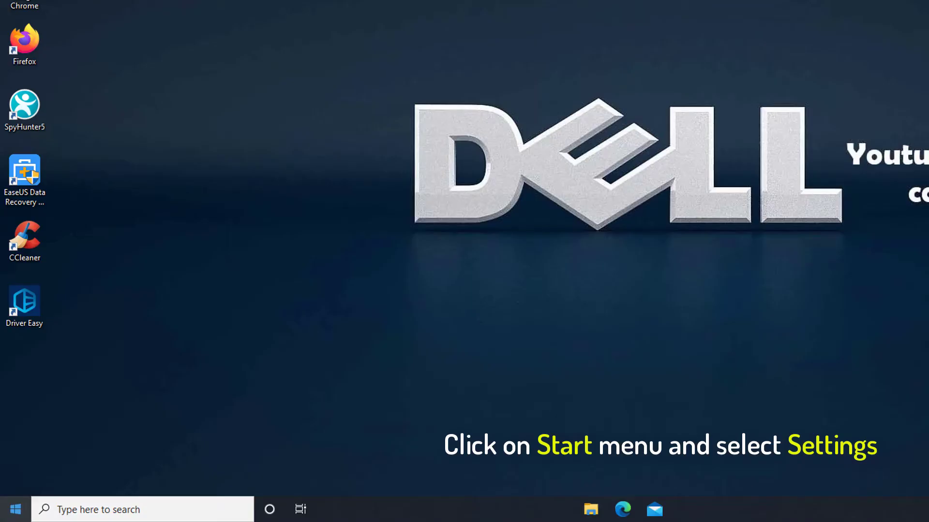
Switch Use Filter Keys to Off under Settings > Ease of Access > Keyboard.
{"action": "left_click", "coordinate": [11, 512]}
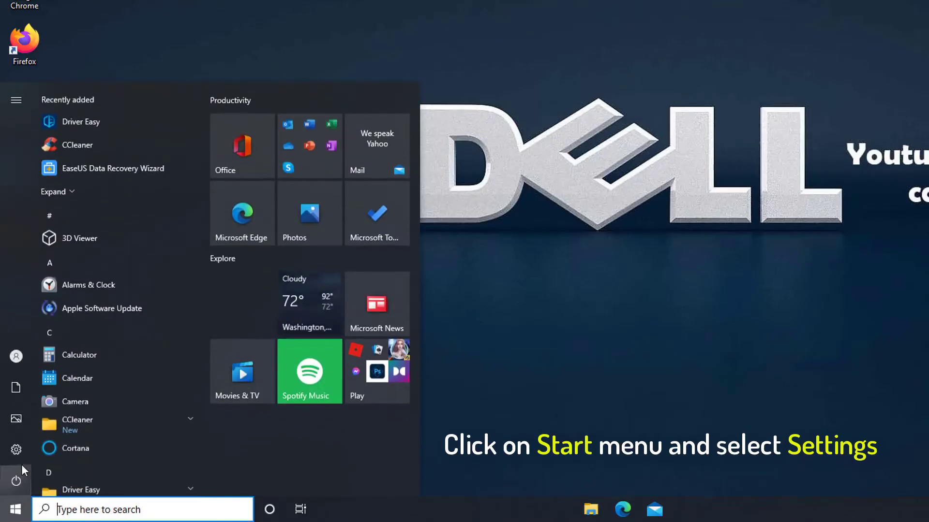
{"action": "mouse_move", "coordinate": [27, 443]}
{"action": "left_click", "coordinate": [99, 445]}
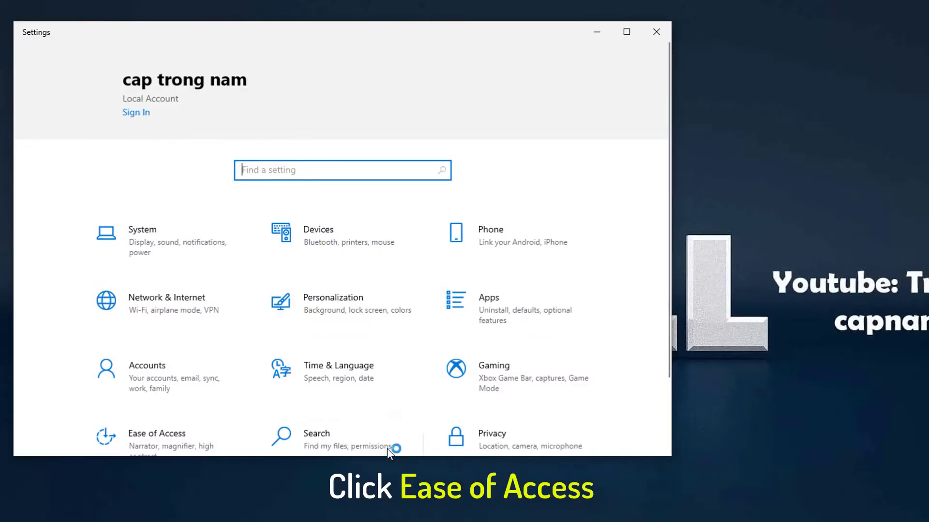
{"action": "scroll", "coordinate": [389, 453], "scroll_direction": "down", "scroll_amount": 2}
{"action": "left_click", "coordinate": [216, 348]}
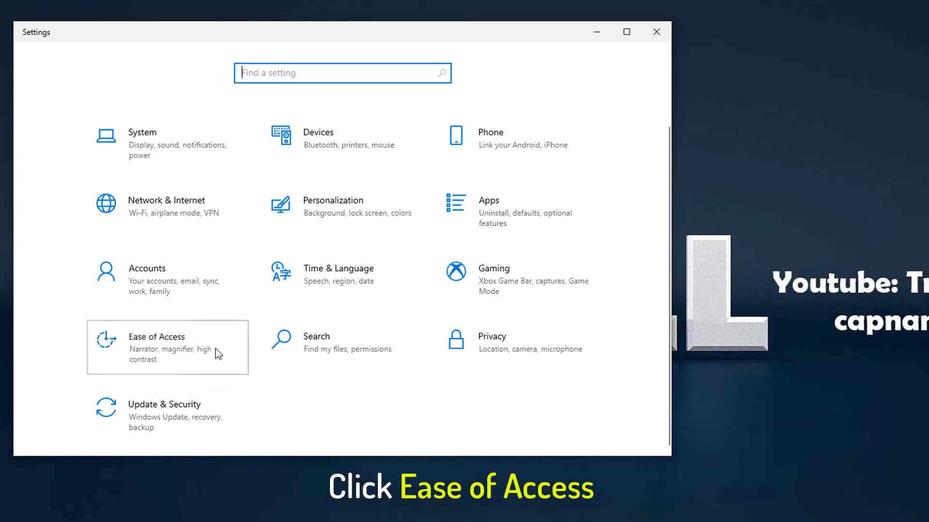
{"action": "scroll", "coordinate": [166, 345], "scroll_direction": "down", "scroll_amount": 5}
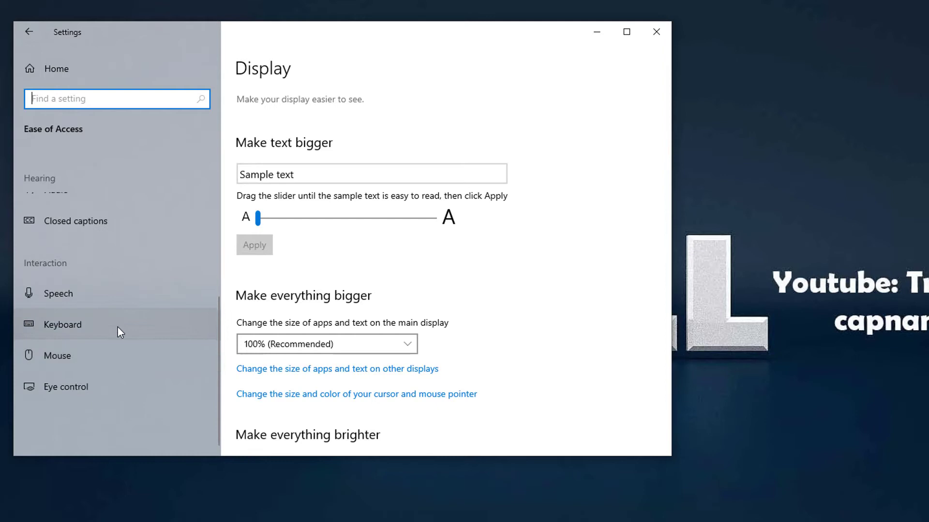
{"action": "left_click", "coordinate": [117, 327]}
{"action": "scroll", "coordinate": [478, 298], "scroll_direction": "down", "scroll_amount": 5}
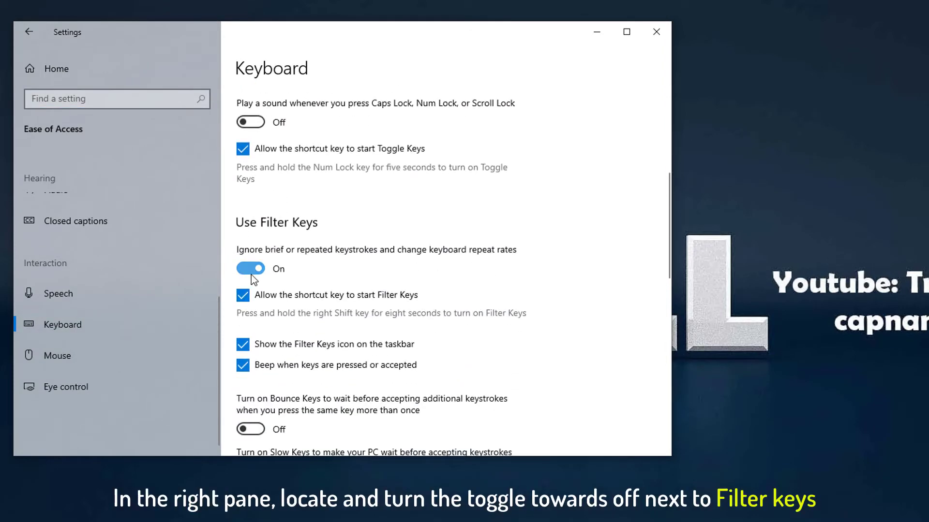
{"action": "left_click", "coordinate": [251, 270]}
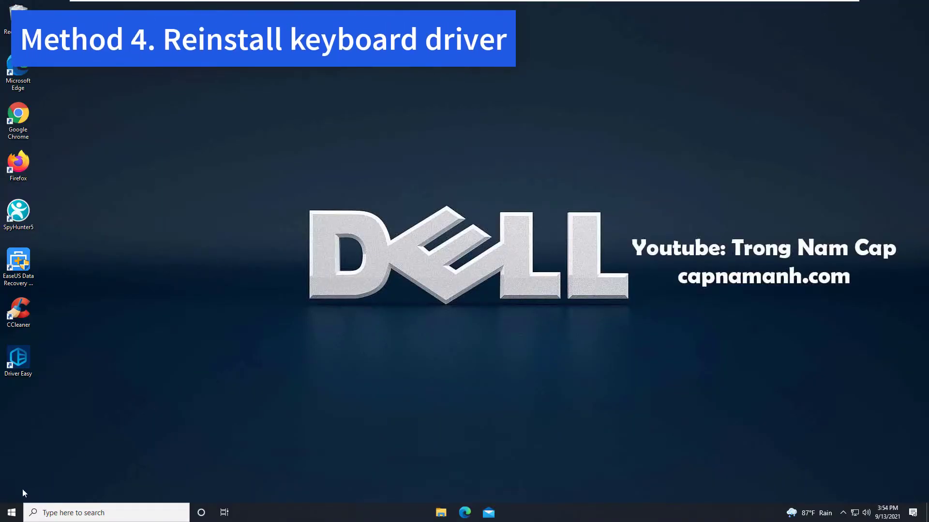
Uninstall the Standard PS/2 Keyboard from Device Manager's Keyboards list and accept the restart.
{"action": "right_click", "coordinate": [10, 516]}
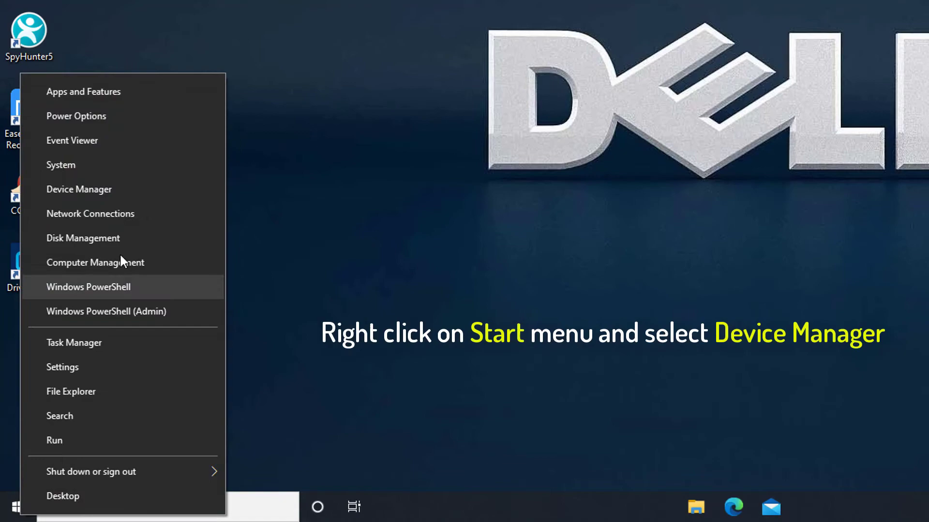
{"action": "left_click", "coordinate": [121, 188]}
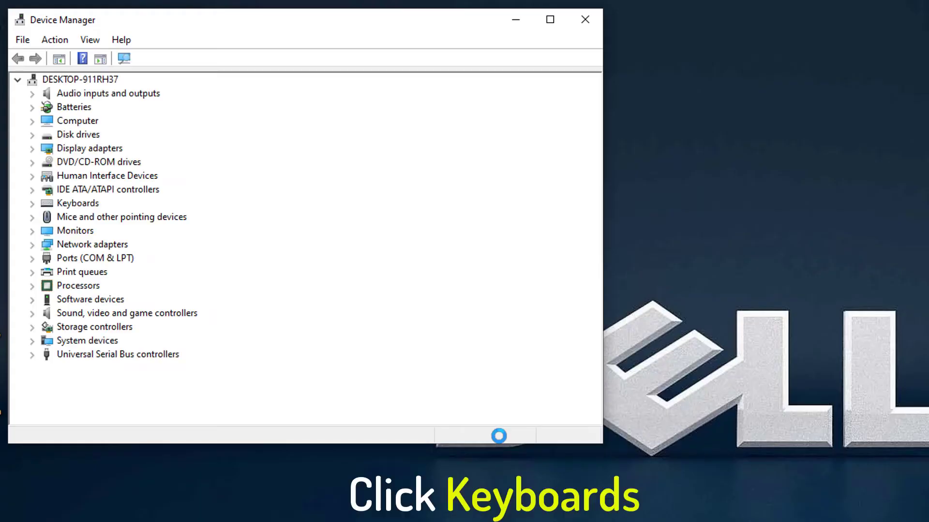
{"action": "double_click", "coordinate": [82, 203]}
{"action": "left_click", "coordinate": [145, 217]}
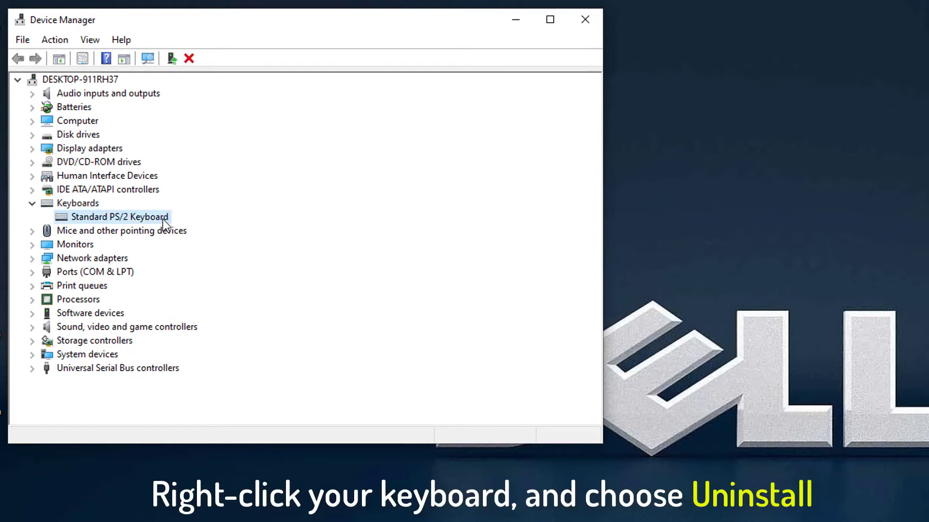
{"action": "right_click", "coordinate": [163, 220]}
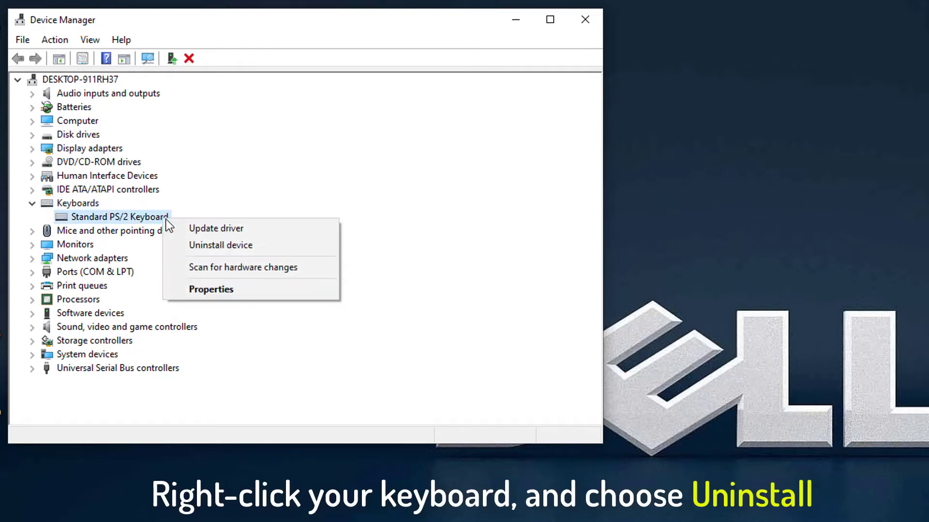
{"action": "left_click", "coordinate": [228, 246]}
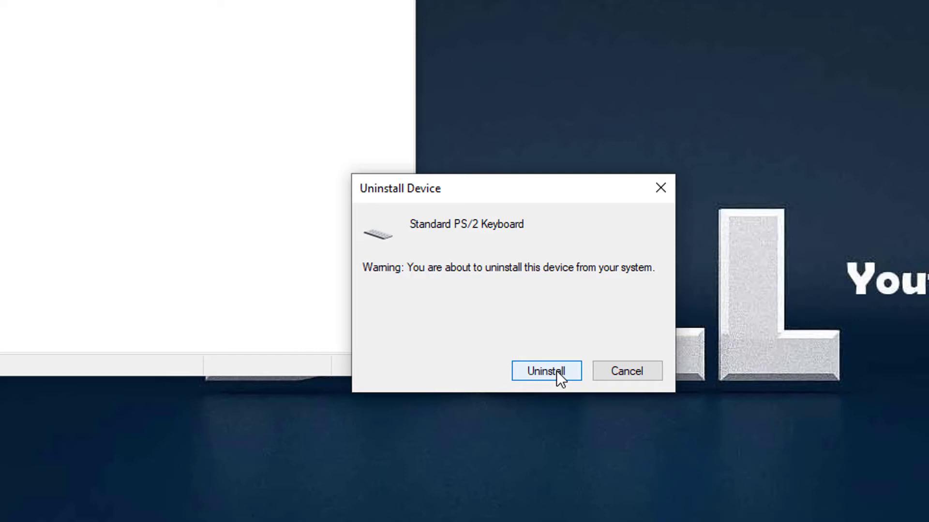
{"action": "left_click", "coordinate": [556, 371]}
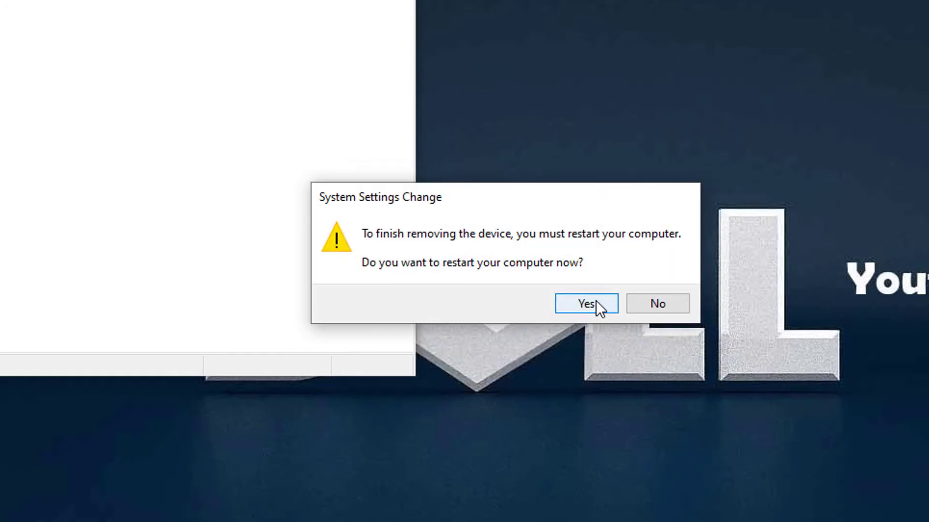
{"action": "left_click", "coordinate": [605, 305]}
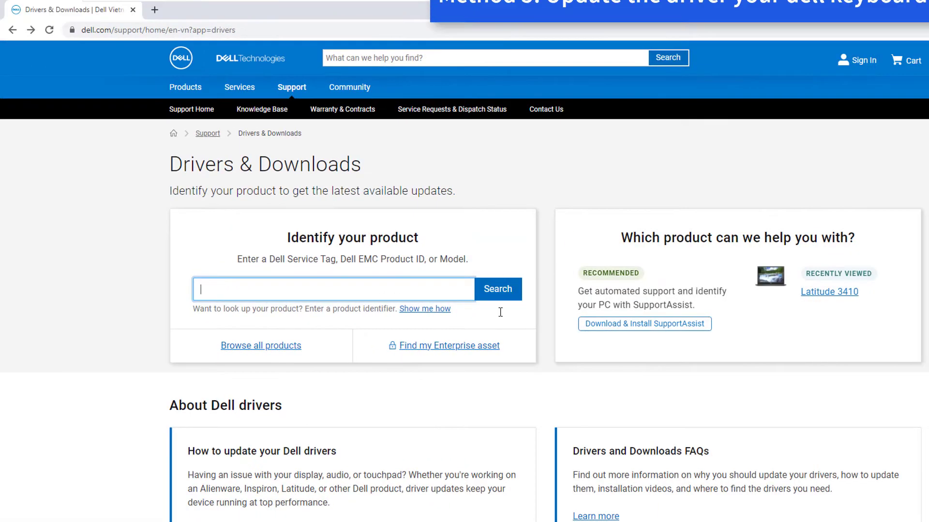
Turn on the On-Screen Keyboard in Ease of Access keyboard settings.
{"action": "left_click", "coordinate": [810, 390]}
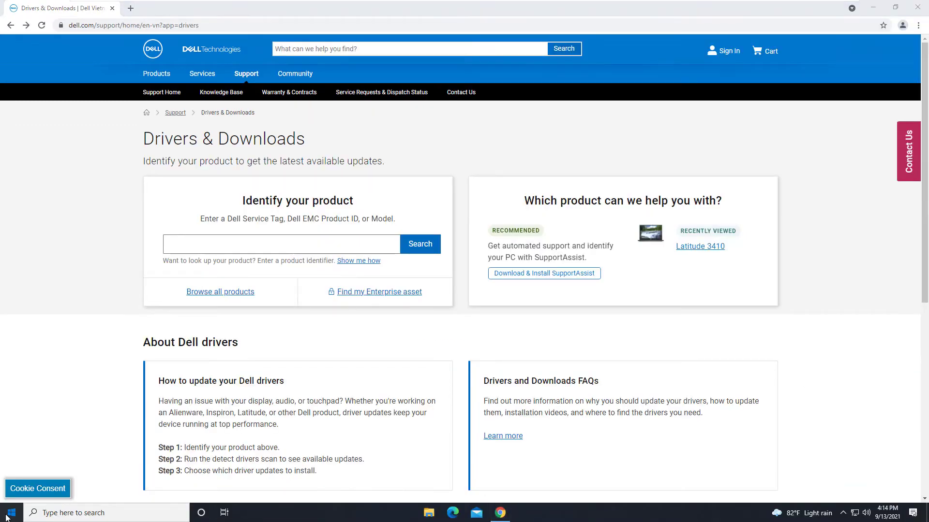
{"action": "left_click", "coordinate": [10, 513]}
{"action": "key", "text": "Escape"}
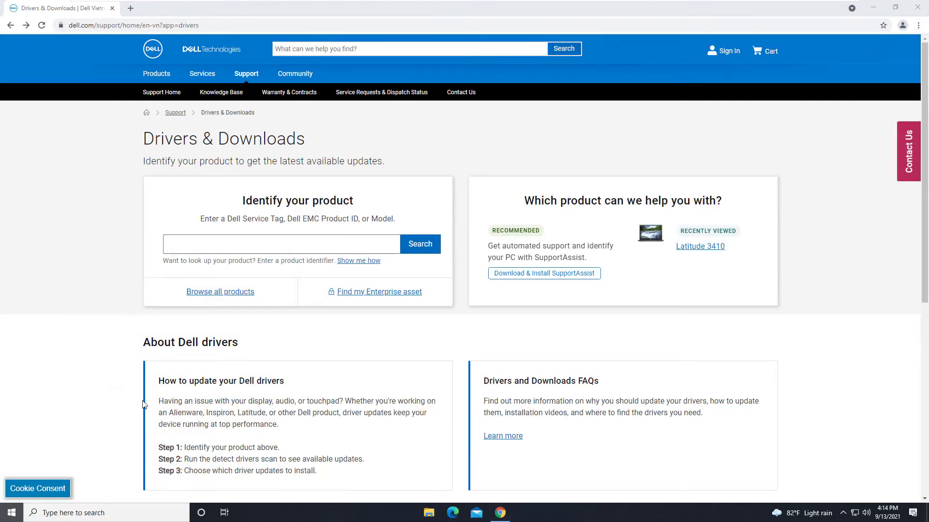
{"action": "key", "text": "super+i"}
{"action": "left_click", "coordinate": [183, 293]}
{"action": "scroll", "coordinate": [136, 300], "scroll_direction": "down", "scroll_amount": 5}
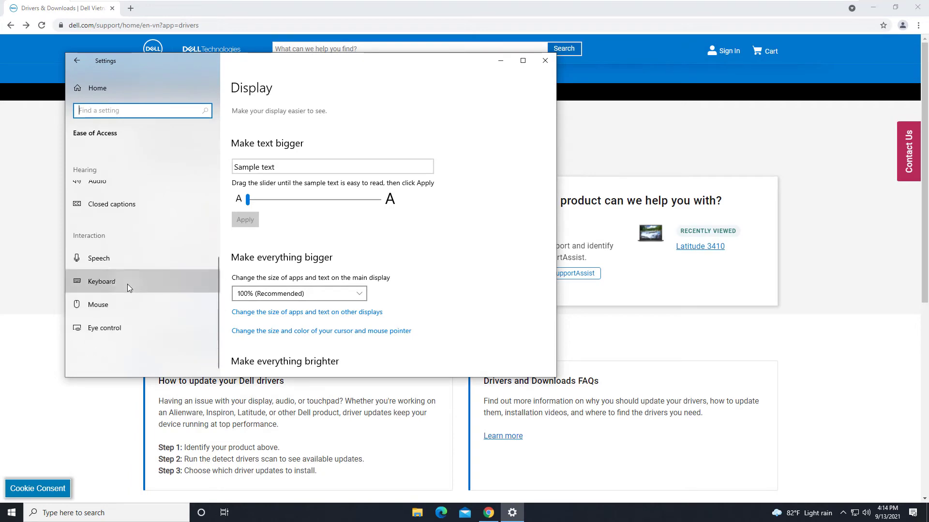
{"action": "left_click", "coordinate": [128, 287]}
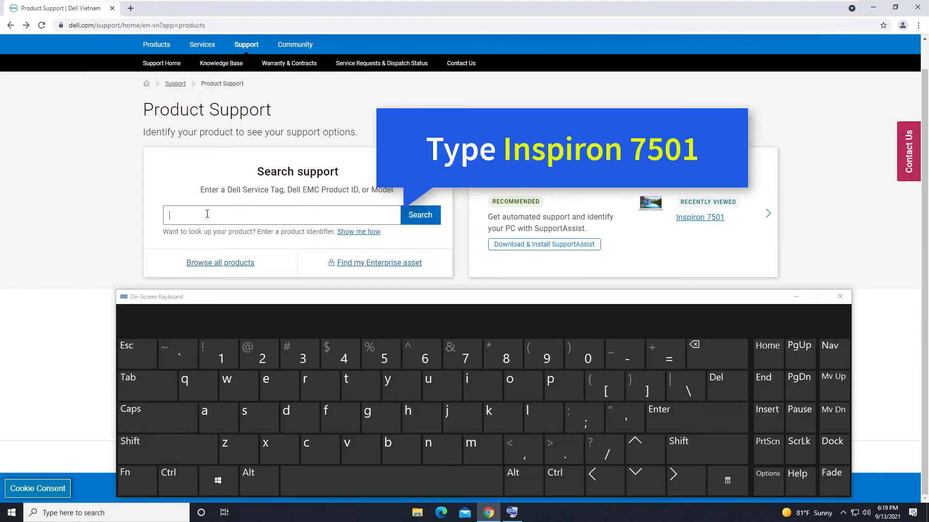
{"action": "left_click", "coordinate": [472, 380]}
Search Dell Support for 'inspiron 7501' using the on-screen keyboard.
{"action": "left_click", "coordinate": [439, 444]}
{"action": "left_click", "coordinate": [249, 416]}
{"action": "left_click", "coordinate": [557, 386]}
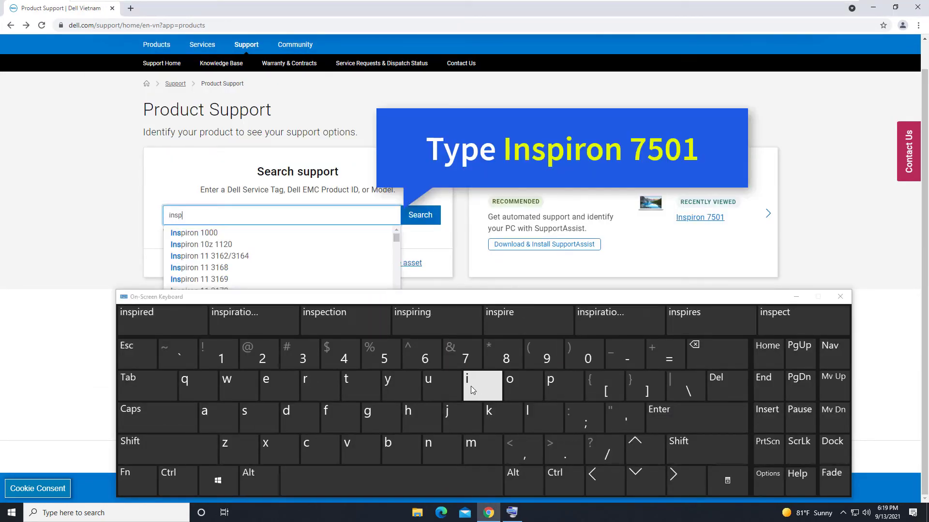
{"action": "left_click", "coordinate": [472, 386]}
{"action": "left_click", "coordinate": [312, 385]}
{"action": "left_click", "coordinate": [518, 381]}
{"action": "left_click", "coordinate": [437, 449]}
{"action": "left_click", "coordinate": [380, 476]}
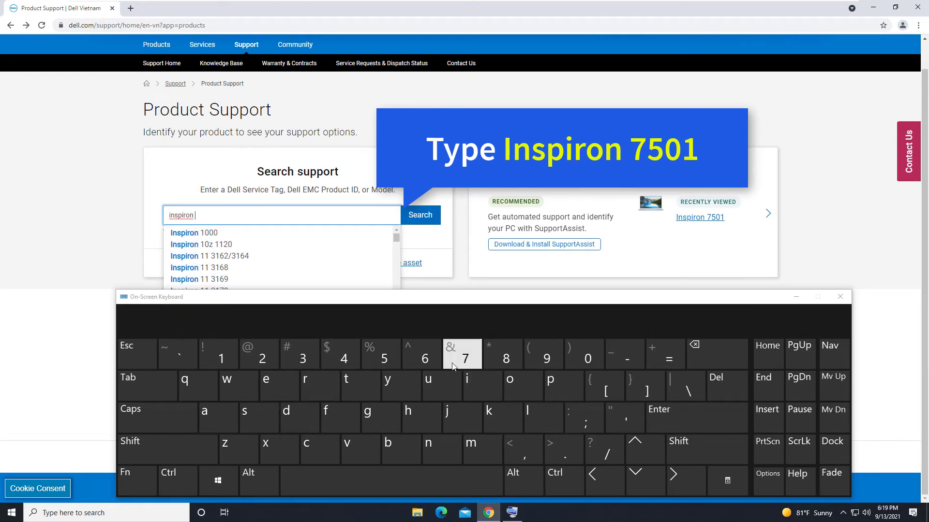
{"action": "left_click", "coordinate": [465, 356]}
{"action": "left_click", "coordinate": [385, 355]}
{"action": "left_click", "coordinate": [587, 356]}
{"action": "left_click", "coordinate": [219, 356]}
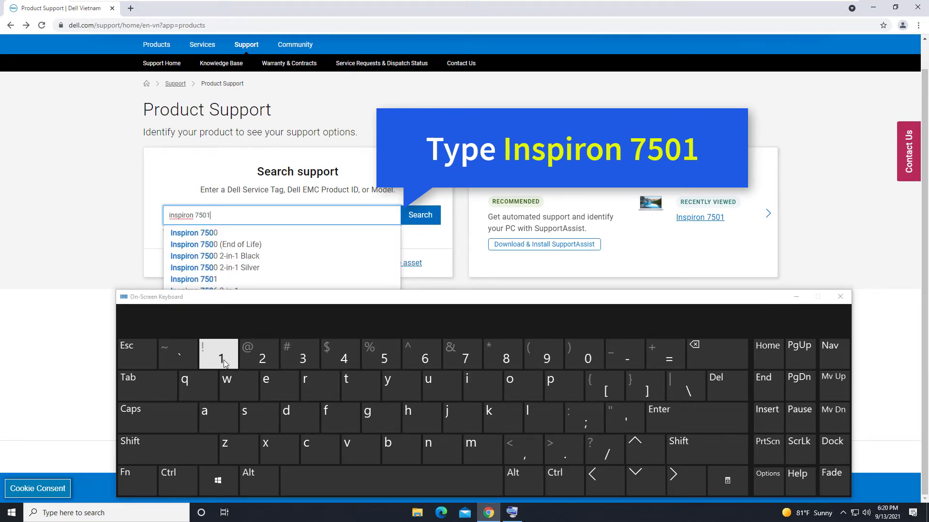
{"action": "left_click", "coordinate": [420, 216]}
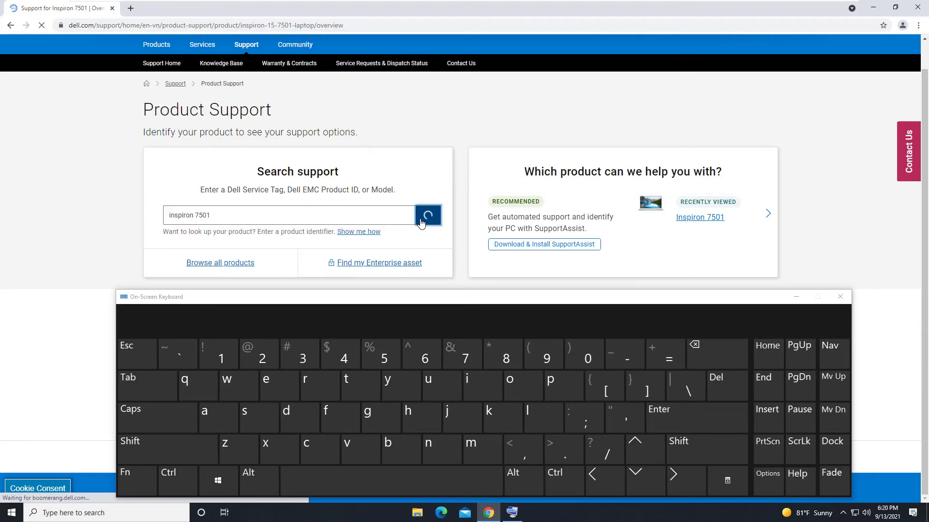
Filter Inspiron 7501 drivers to Windows 10, 64-bit and Mouse, Keyboard & Input Devices.
{"action": "left_click", "coordinate": [795, 298]}
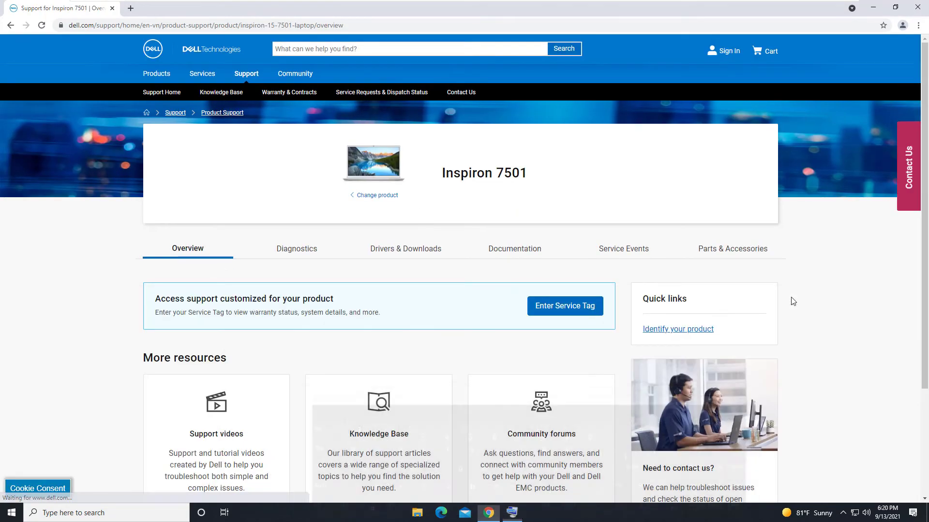
{"action": "left_click", "coordinate": [401, 252]}
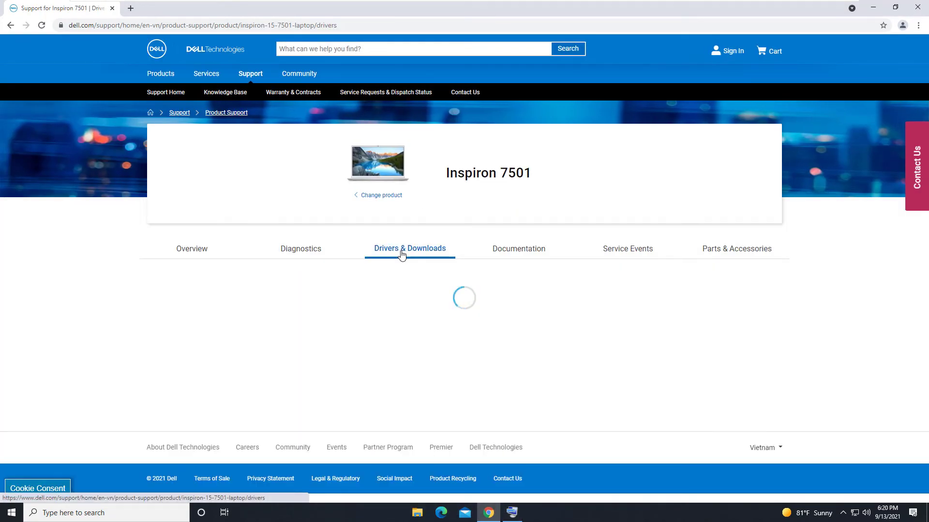
{"action": "scroll", "coordinate": [677, 295], "scroll_direction": "down", "scroll_amount": 3}
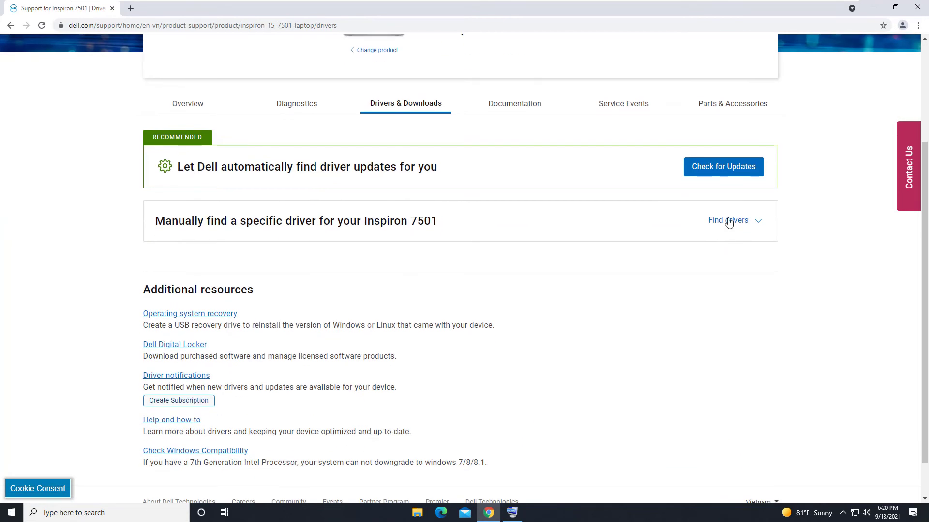
{"action": "left_click", "coordinate": [729, 222]}
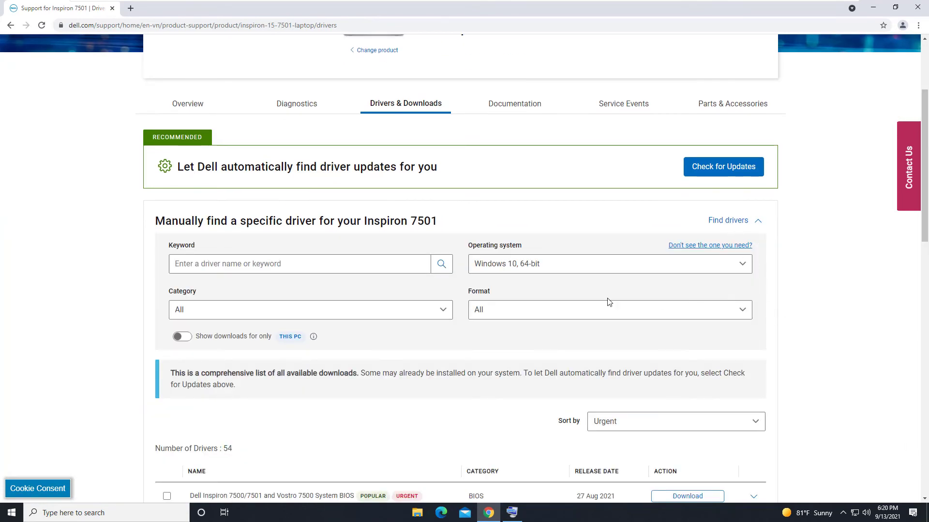
{"action": "left_click", "coordinate": [600, 264]}
{"action": "left_click", "coordinate": [525, 290]}
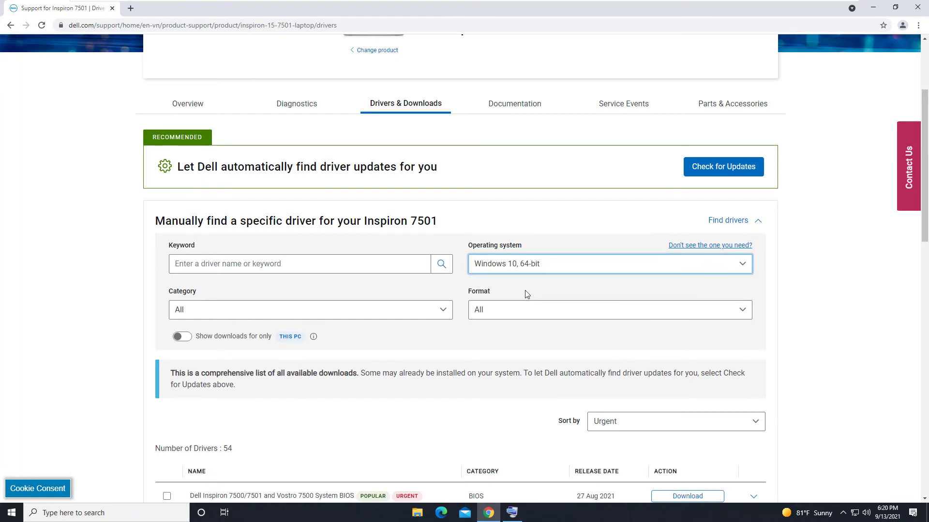
{"action": "left_click", "coordinate": [272, 314]}
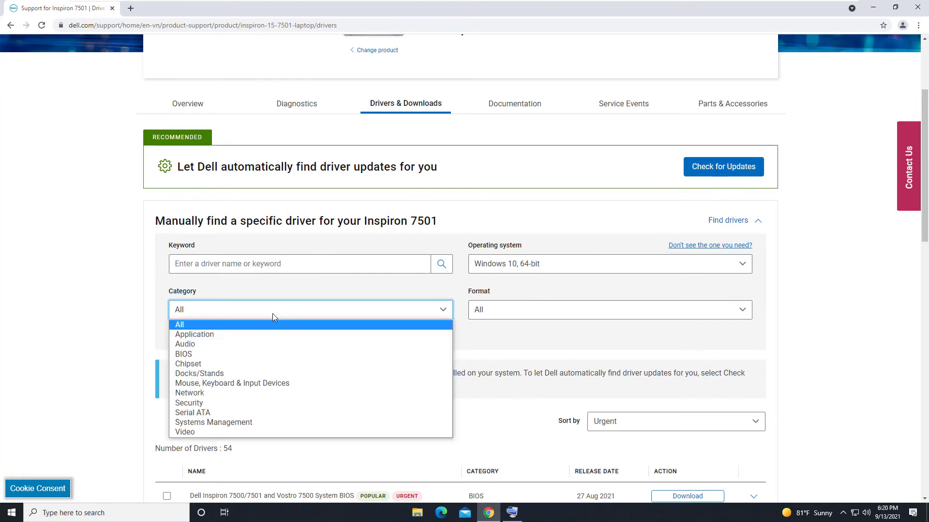
{"action": "left_click", "coordinate": [269, 383]}
Download the Intel HID Event Filter Driver and open the downloaded installer.
{"action": "scroll", "coordinate": [270, 389], "scroll_direction": "down", "scroll_amount": 2}
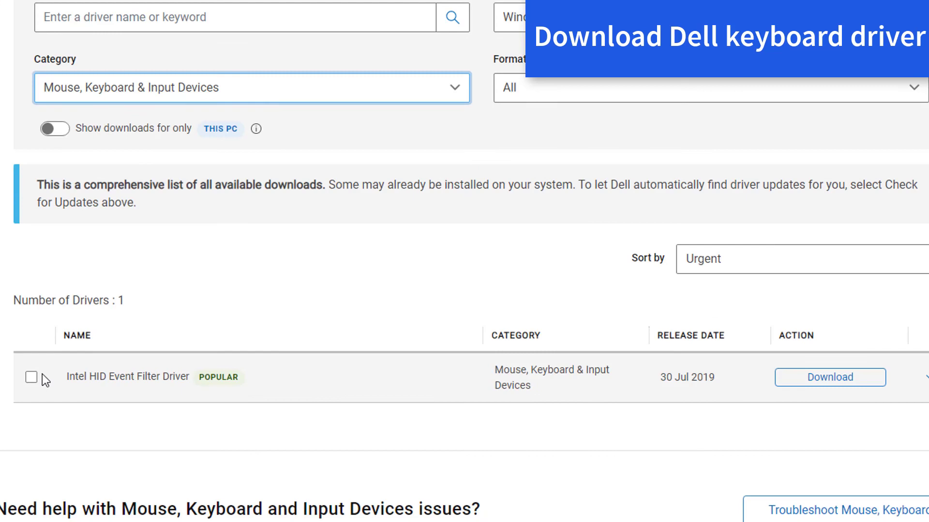
{"action": "left_click", "coordinate": [31, 377]}
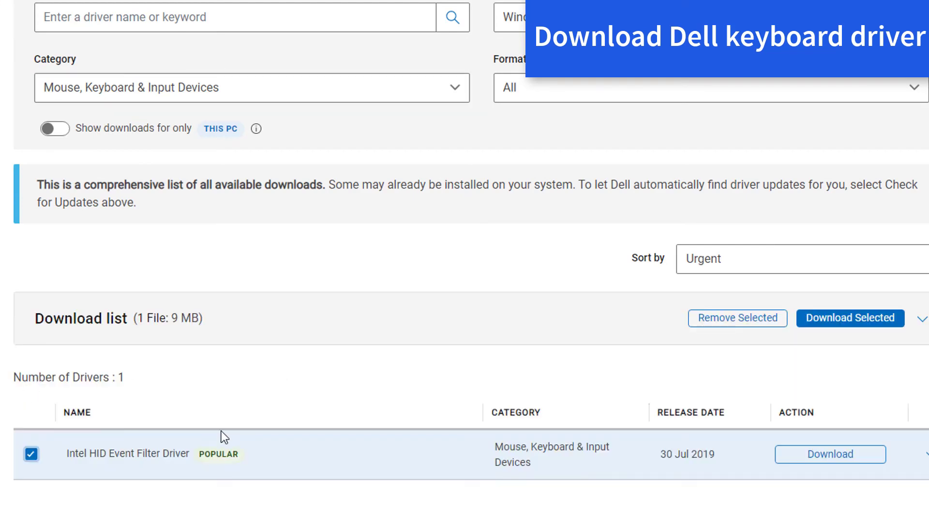
{"action": "scroll", "coordinate": [535, 435], "scroll_direction": "down", "scroll_amount": 2}
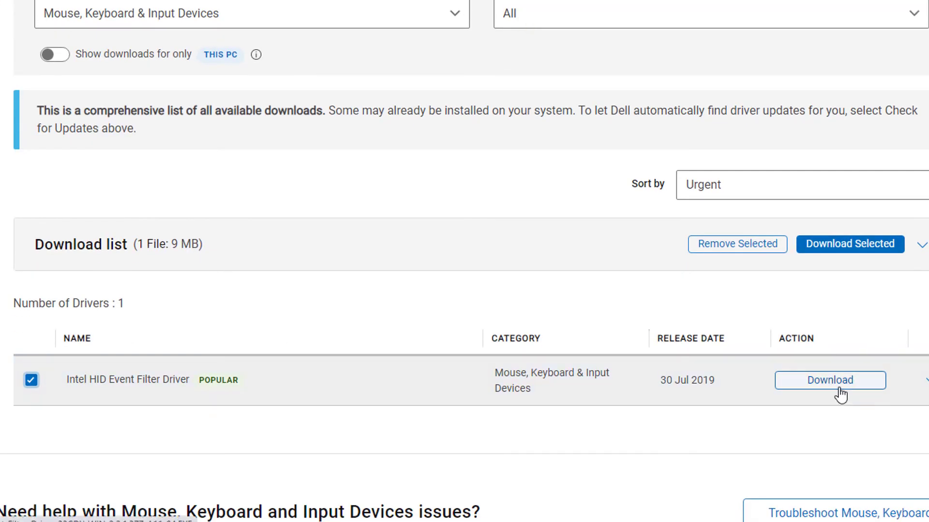
{"action": "left_click", "coordinate": [836, 390]}
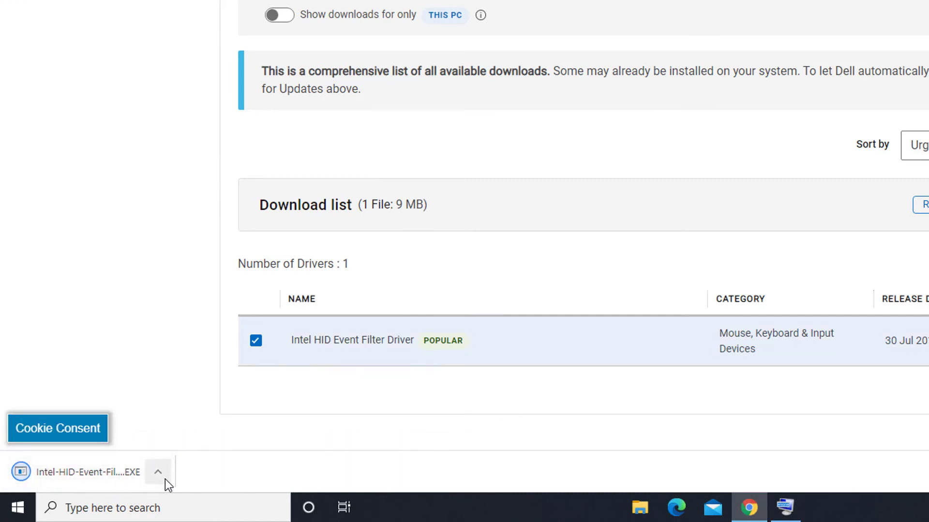
{"action": "left_click", "coordinate": [162, 478]}
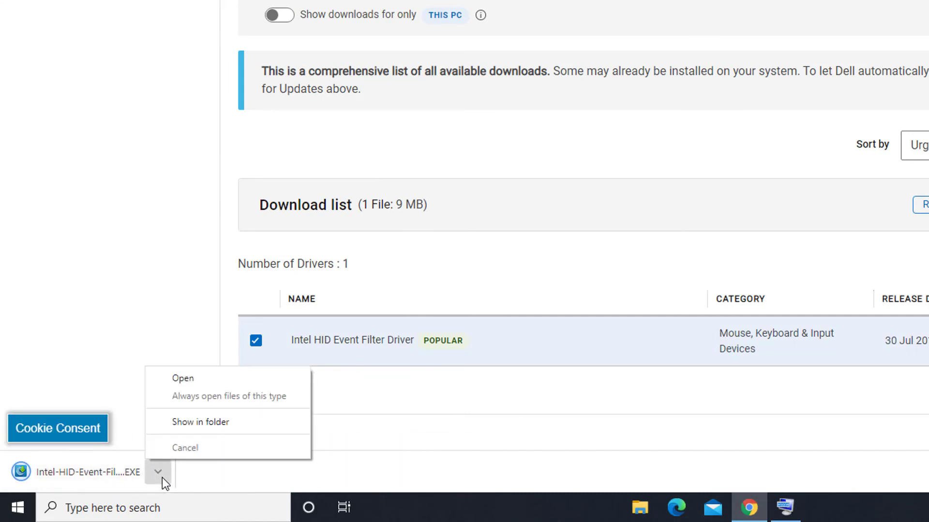
{"action": "left_click", "coordinate": [207, 381]}
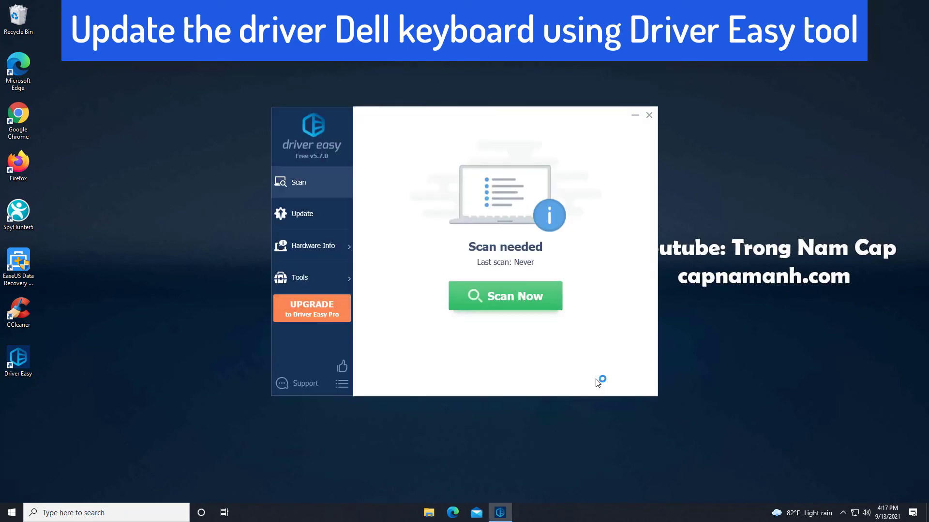
Start a Driver Easy scan of the computer's drivers with Scan Now.
{"action": "left_click", "coordinate": [514, 305]}
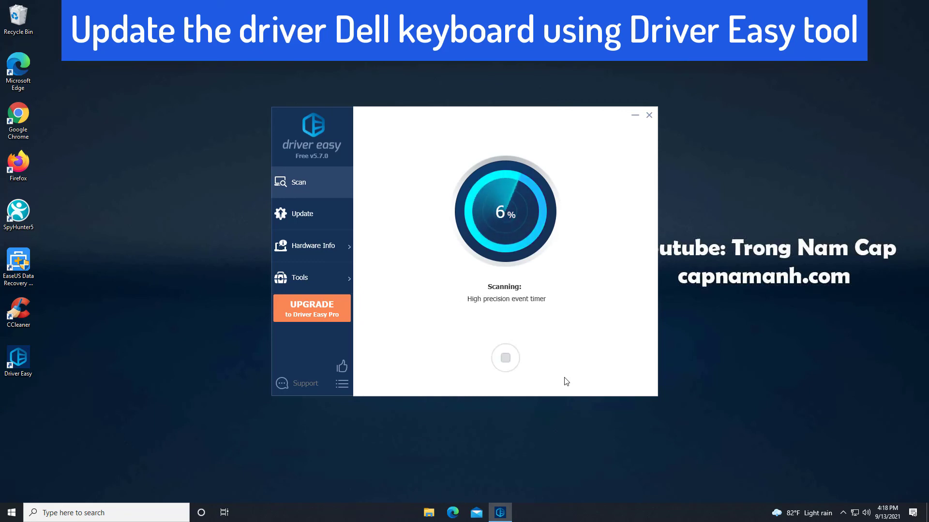